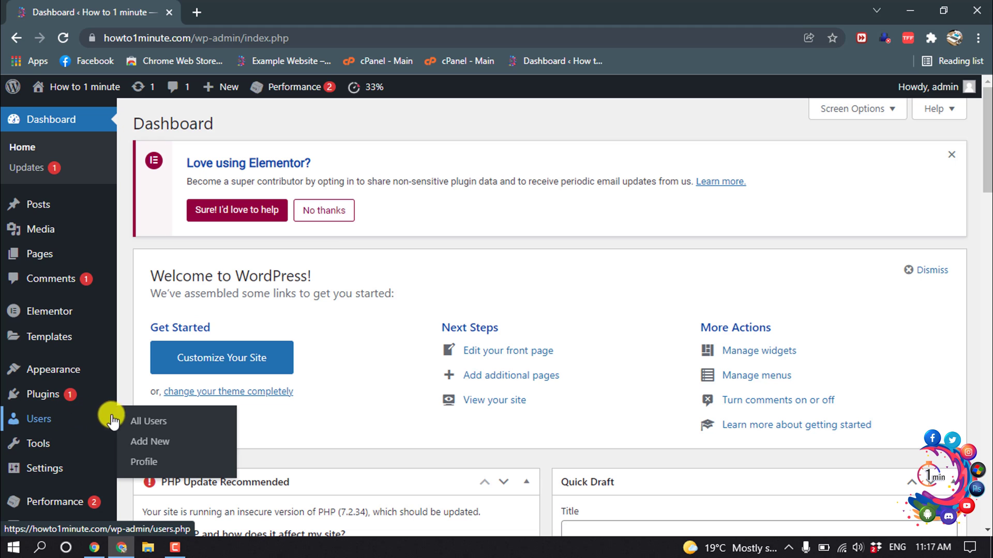
# Step: Open the admin account's Profile page under Users to reach Account Management
pyautogui.click(143, 464)
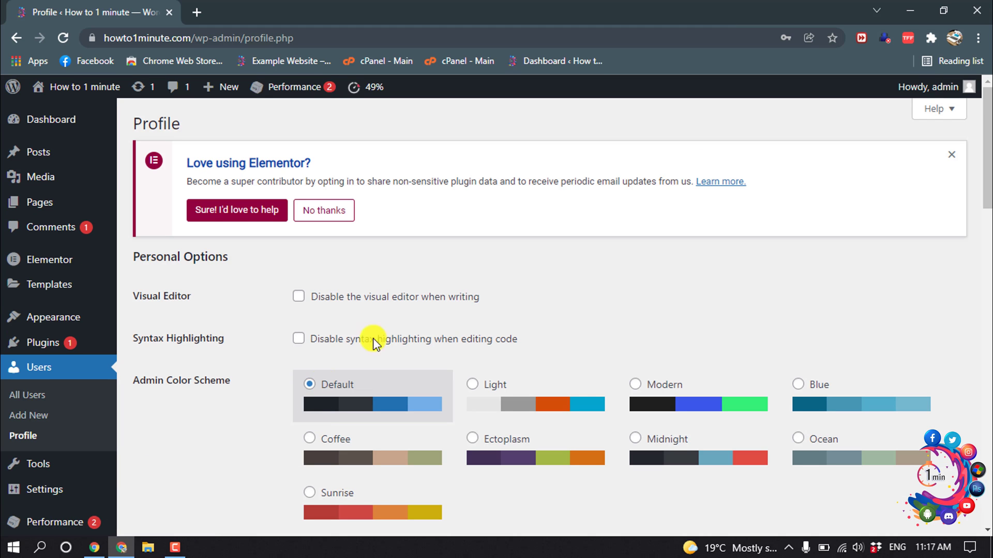
pyautogui.scroll(-4, 426, 316)
pyautogui.scroll(-2, 427, 316)
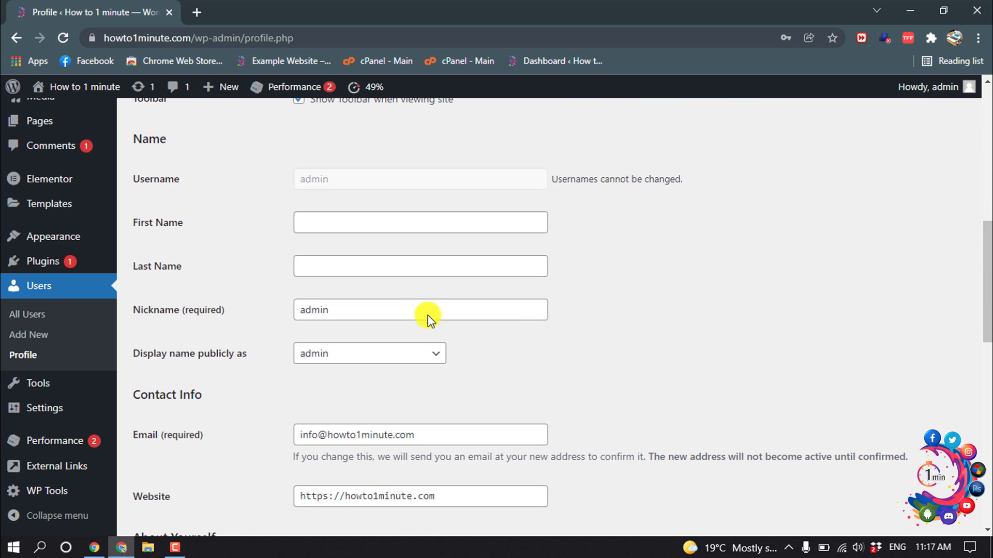
pyautogui.scroll(-1, 427, 315)
pyautogui.scroll(-1, 427, 315)
pyautogui.scroll(-2, 427, 316)
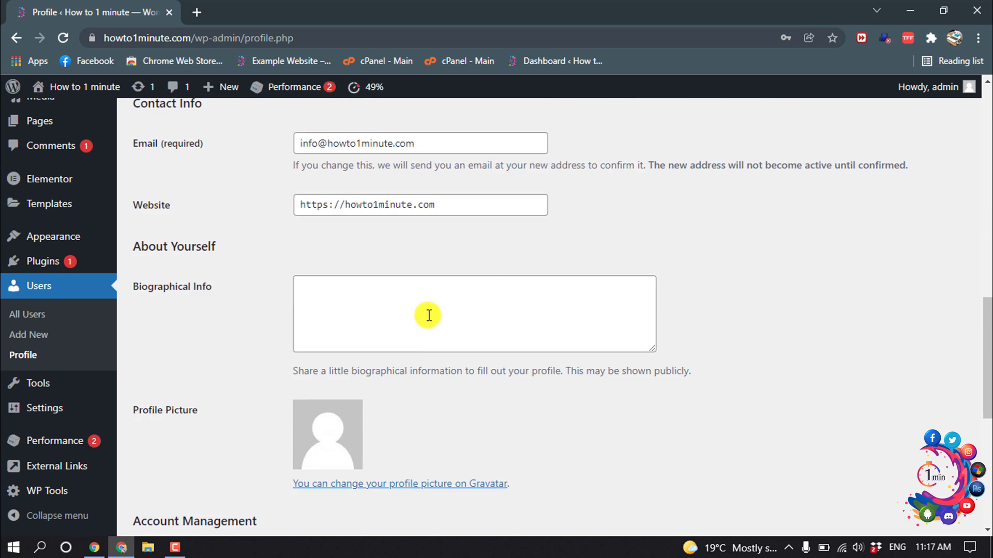
pyautogui.scroll(-2, 428, 315)
pyautogui.scroll(-2, 428, 315)
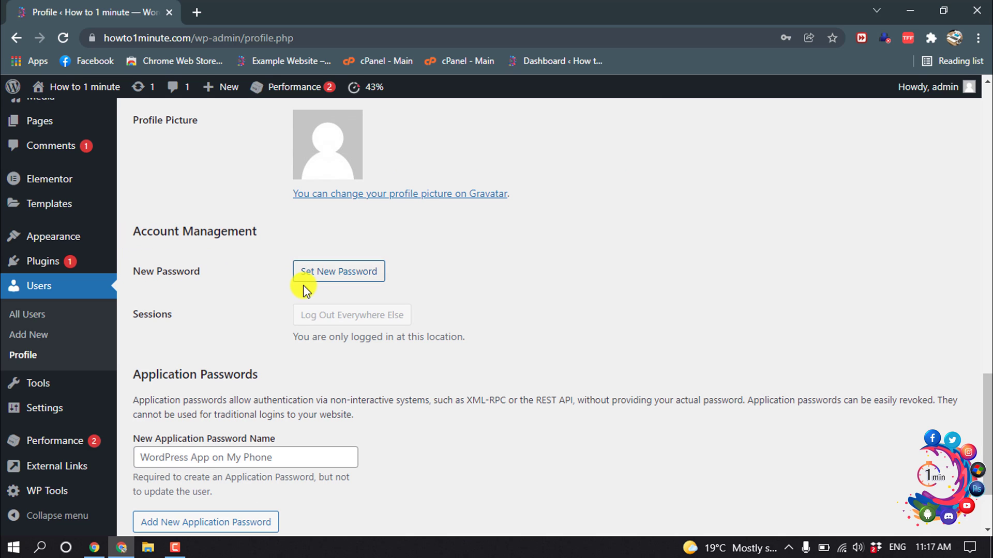
# Step: Use Set New Password to replace the generated password with a Strong one, then minimize Chrome
pyautogui.click(330, 278)
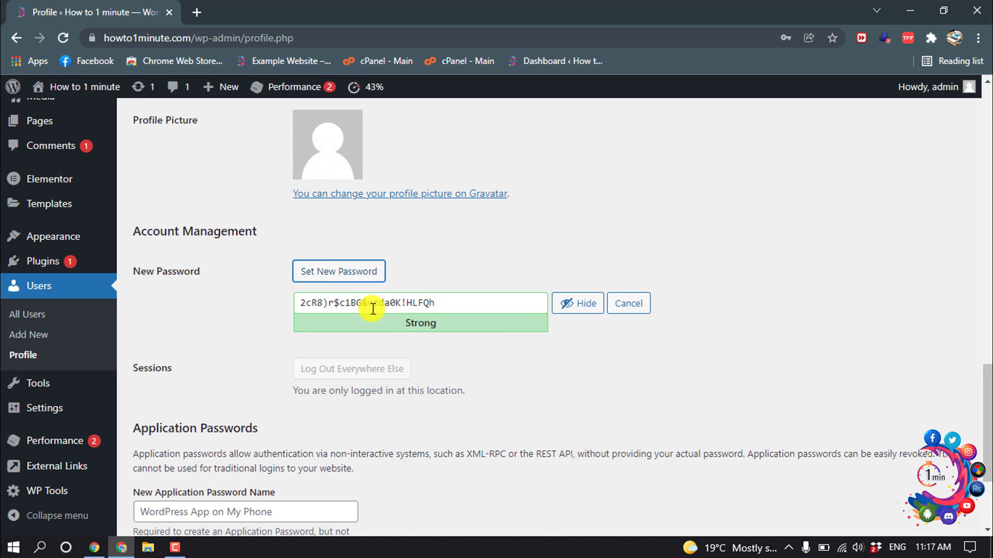
pyautogui.click(450, 305)
pyautogui.moveTo(473, 301); pyautogui.dragTo(298, 308)
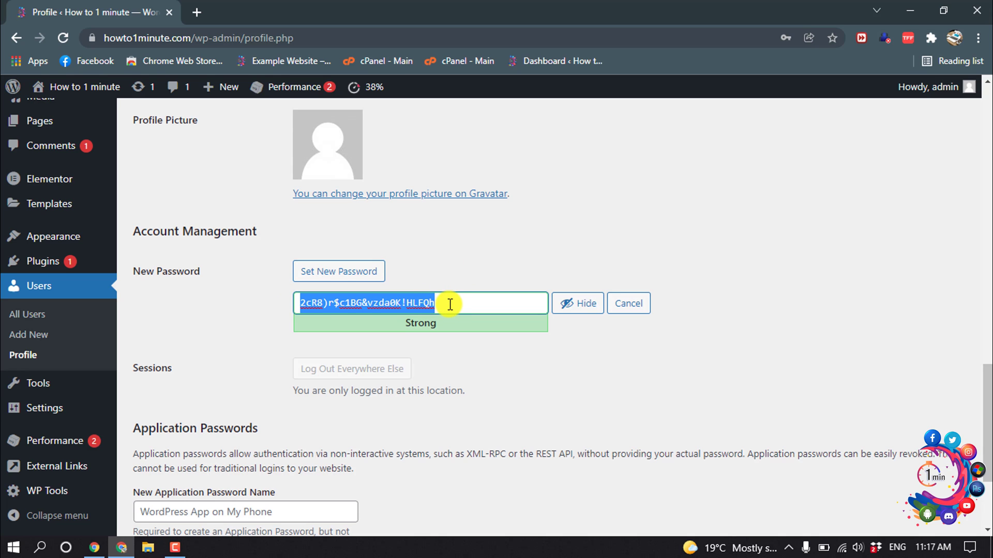
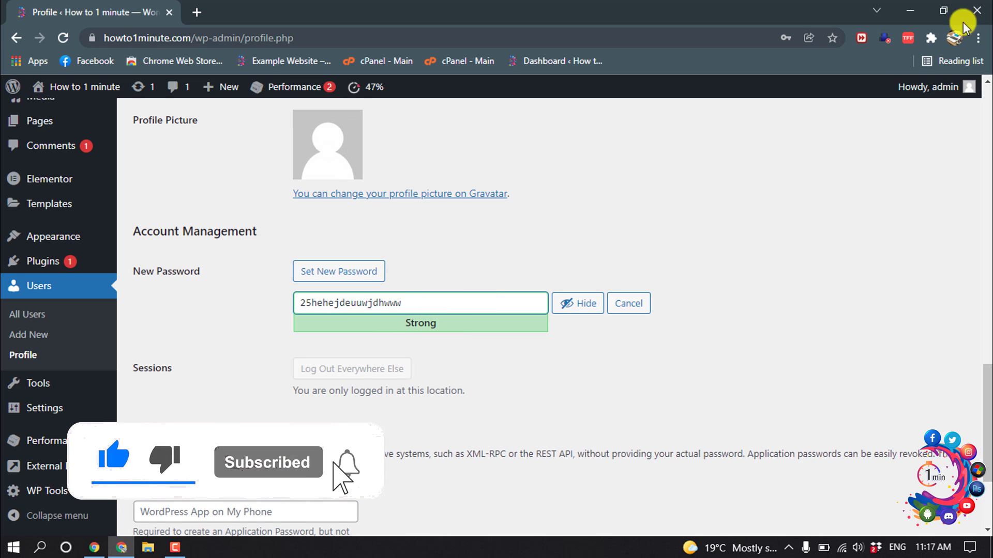
pyautogui.click(907, 9)
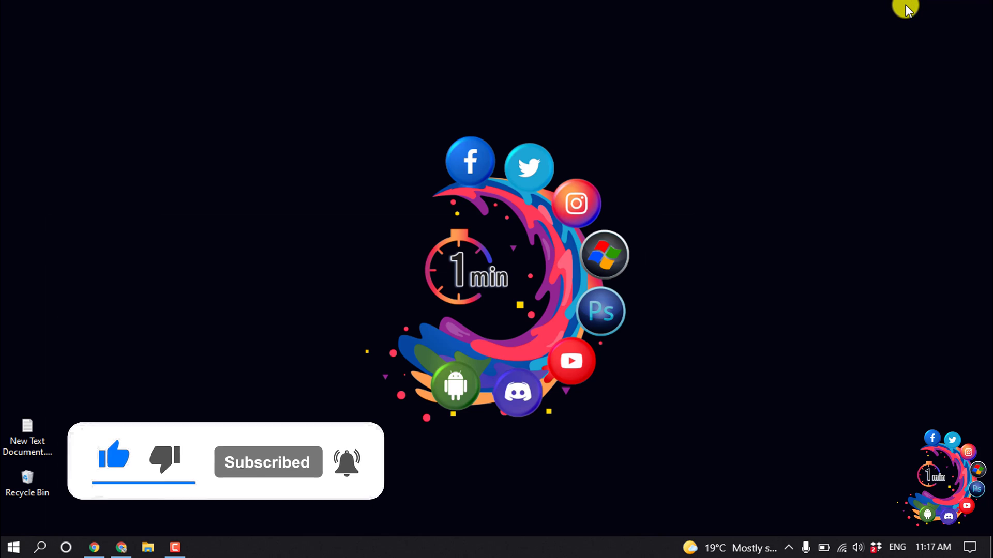